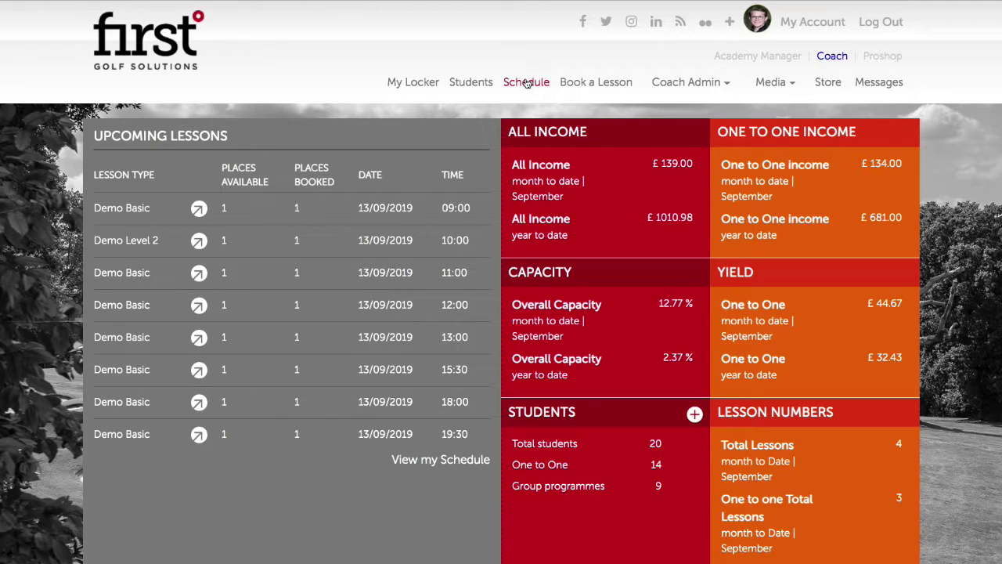
Examine the coach schedule for the week of Sep 16 — 22 2019.
scroll(414, 366, "down", 15)
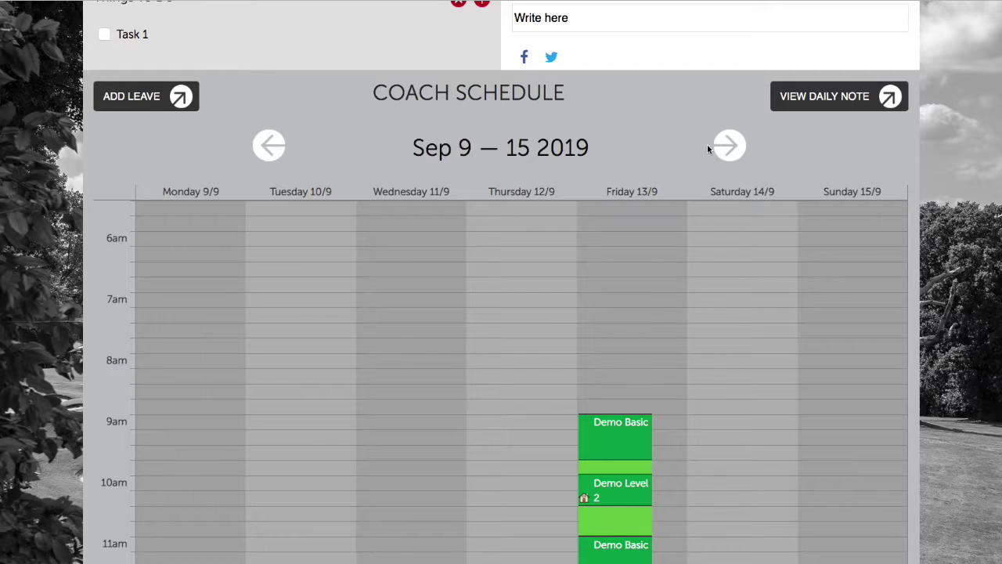
left_click(725, 149)
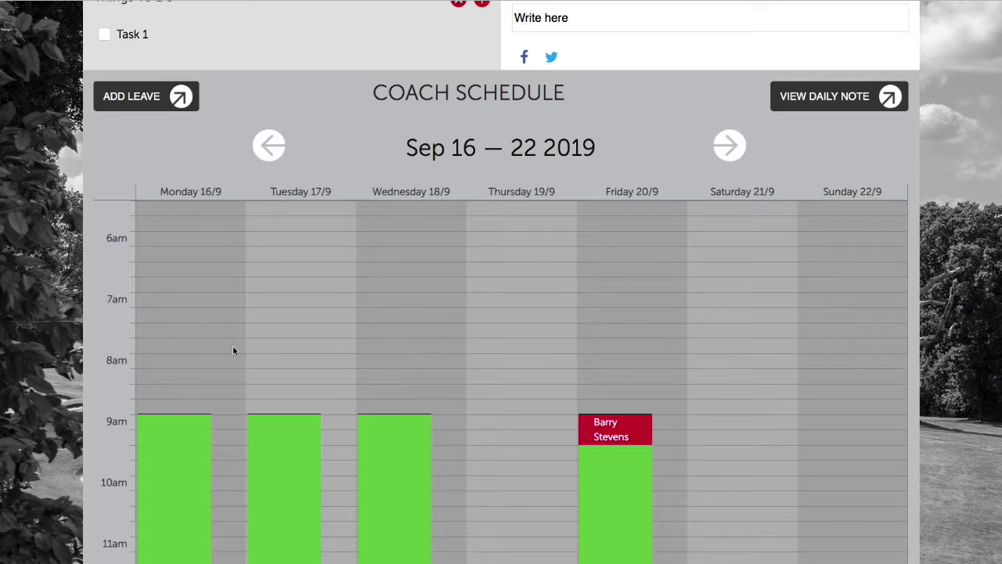
scroll(218, 414, "down", 2)
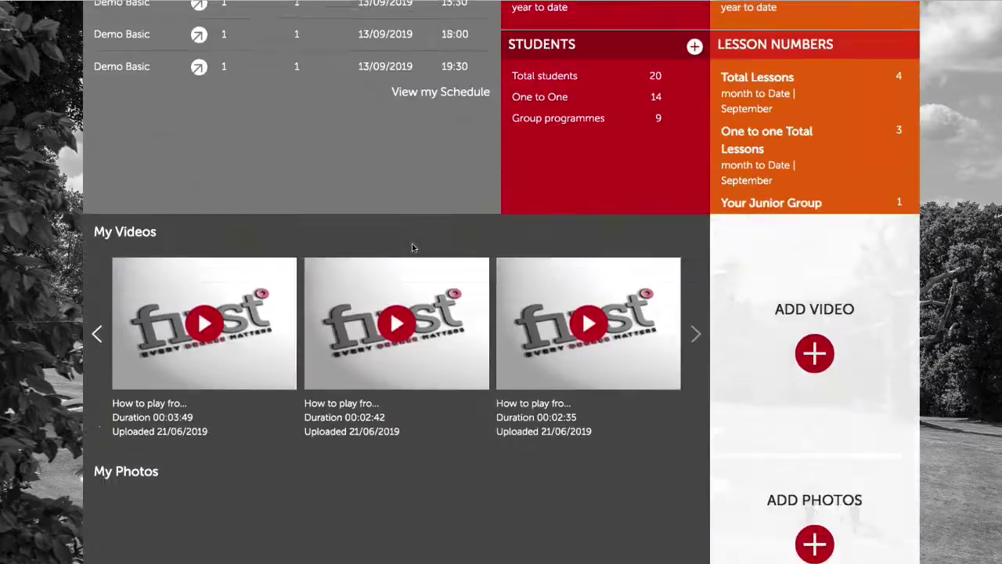
Start a One to One & Swing Studio lesson booking outside the swing studio with a duration of 45 minutes.
scroll(410, 245, "up", 4)
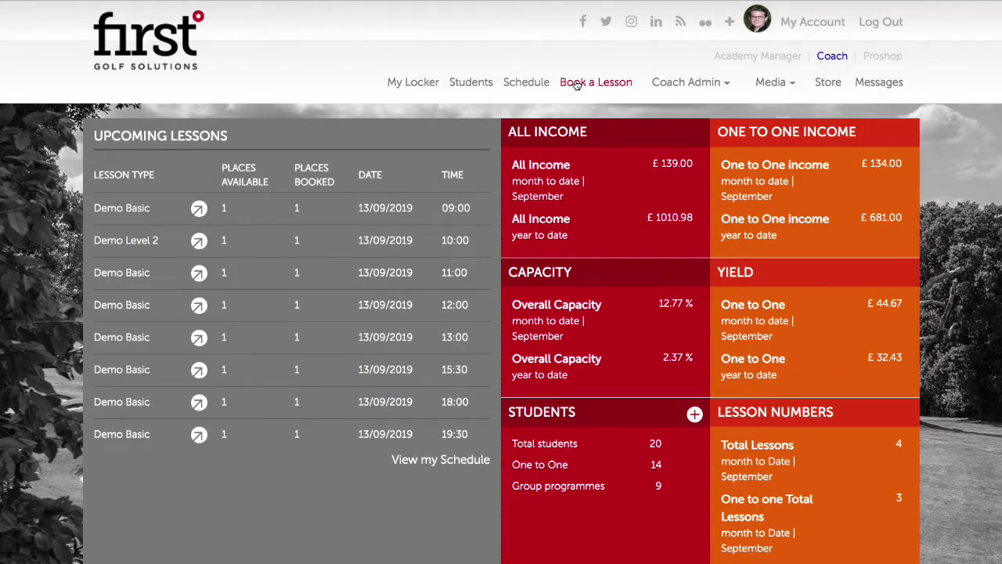
left_click(576, 84)
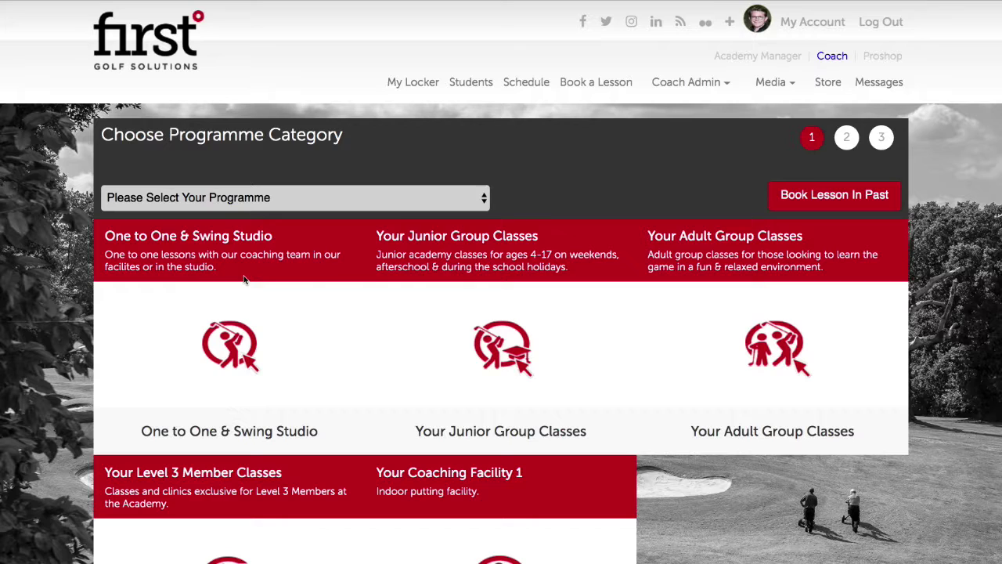
left_click(223, 328)
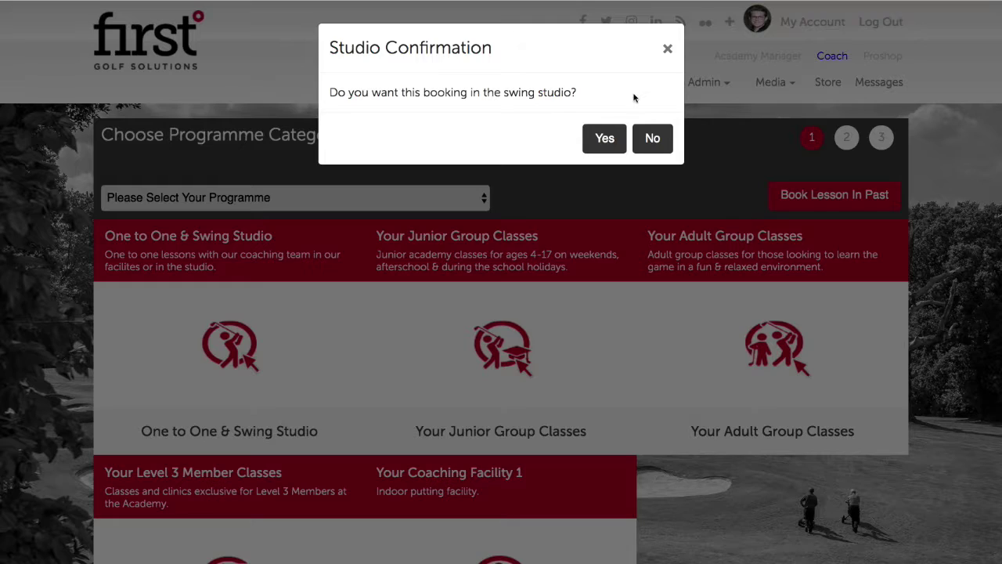
left_click(653, 137)
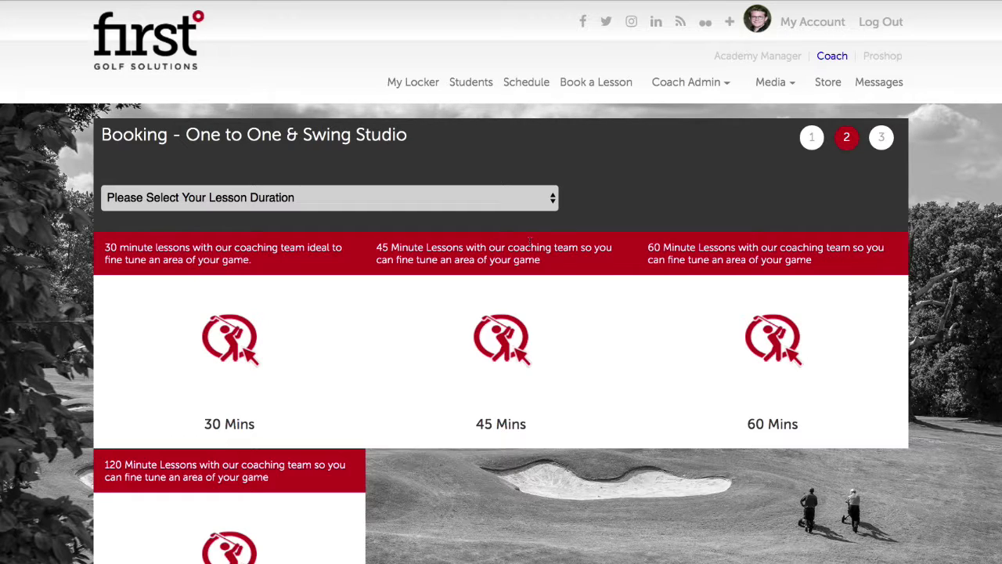
left_click(508, 349)
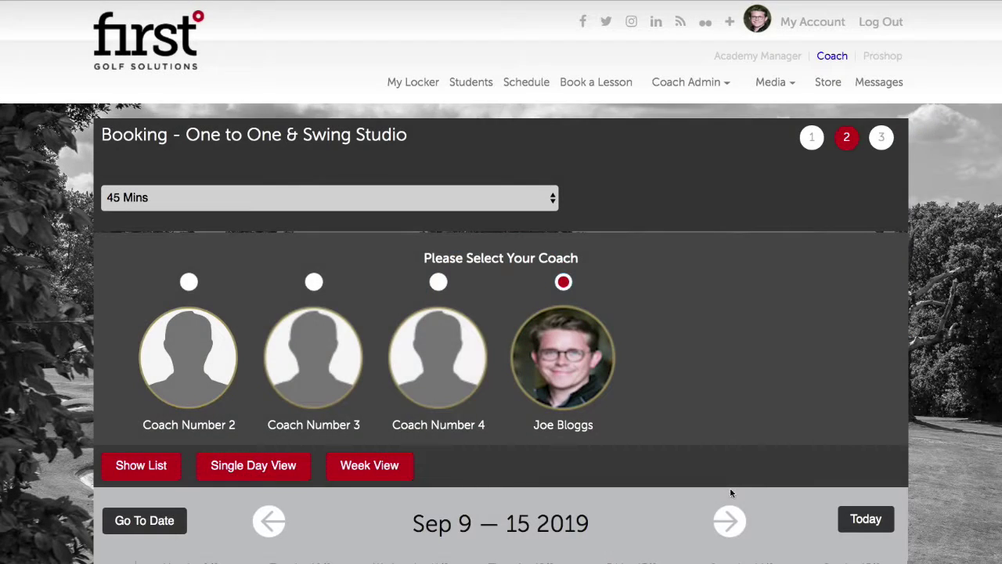
Choose the available 09:00–09:45 lesson slot on Monday 16/09/2019.
left_click(728, 520)
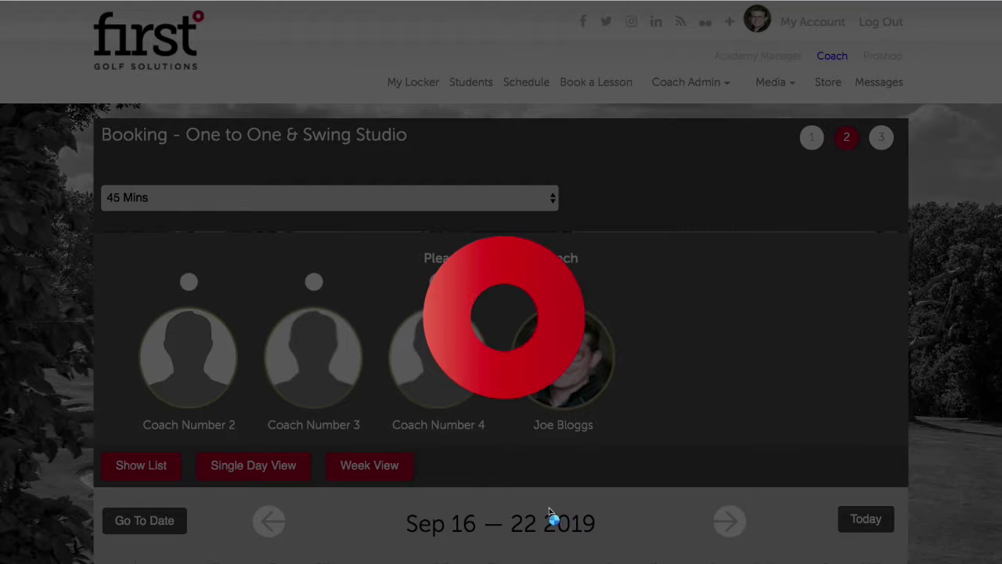
scroll(564, 509, "down", 5)
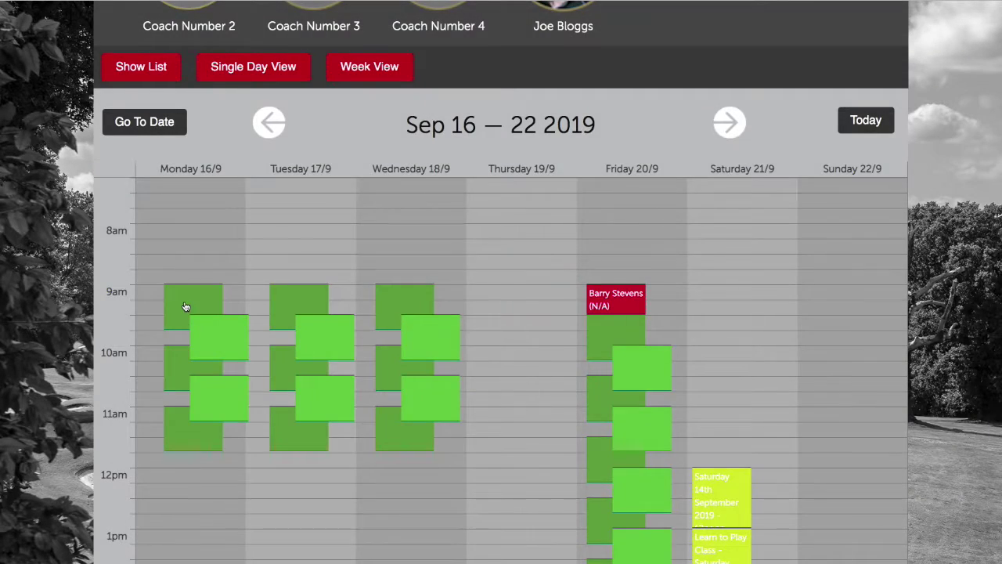
left_click(188, 324)
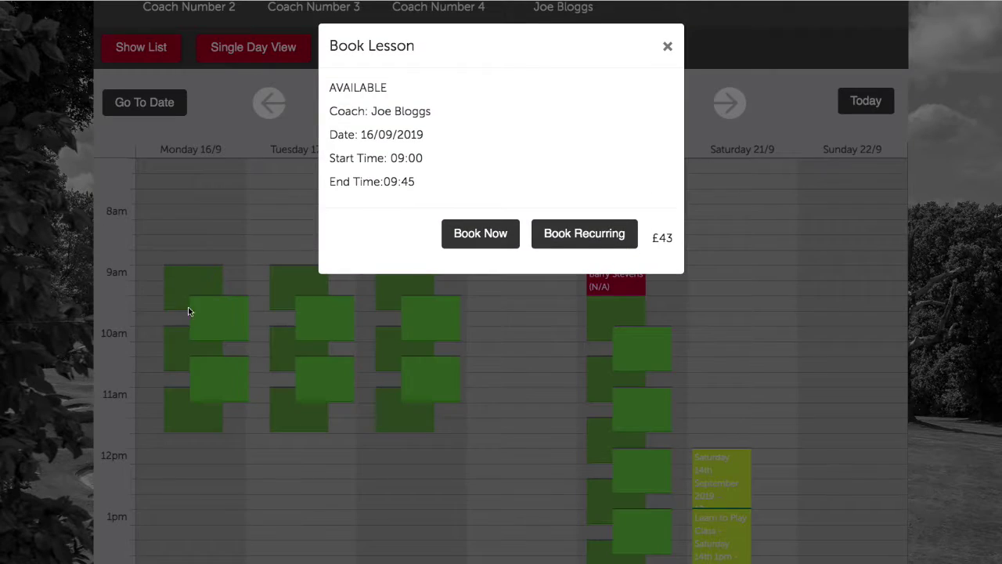
Make the lesson a recurring booking over 3 days and proceed to the order form.
left_click(595, 235)
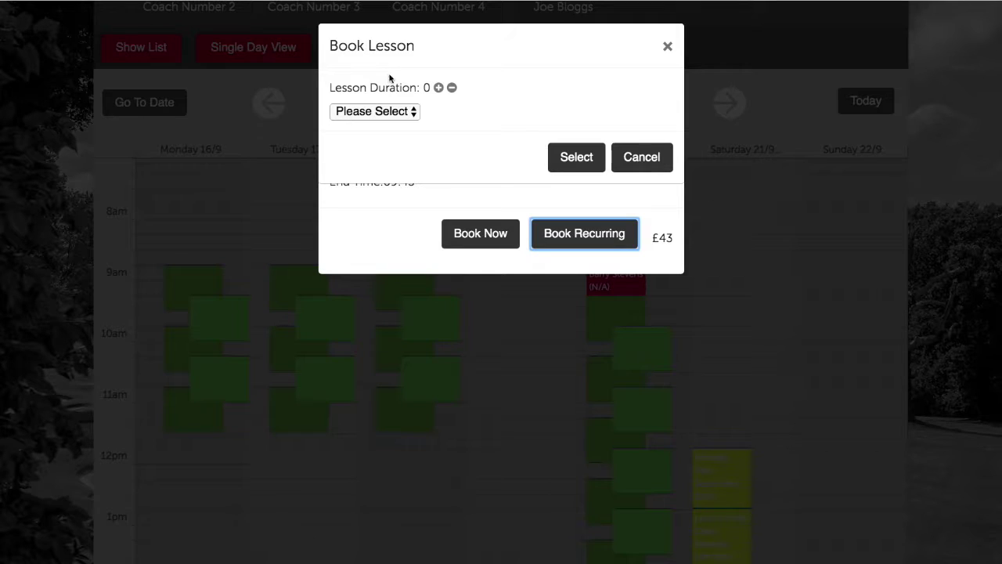
left_click(439, 88)
left_click(439, 88)
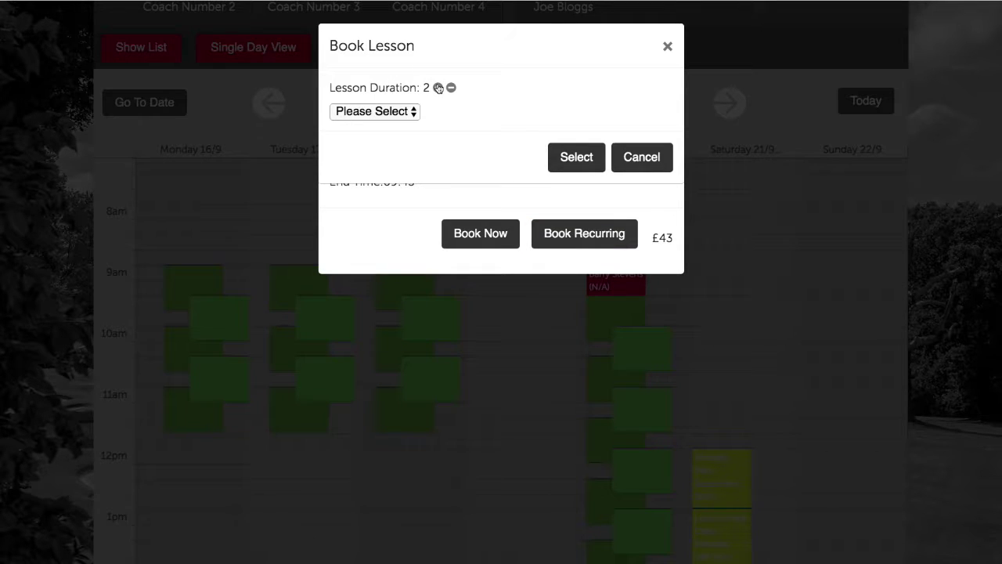
left_click(438, 88)
left_click(398, 113)
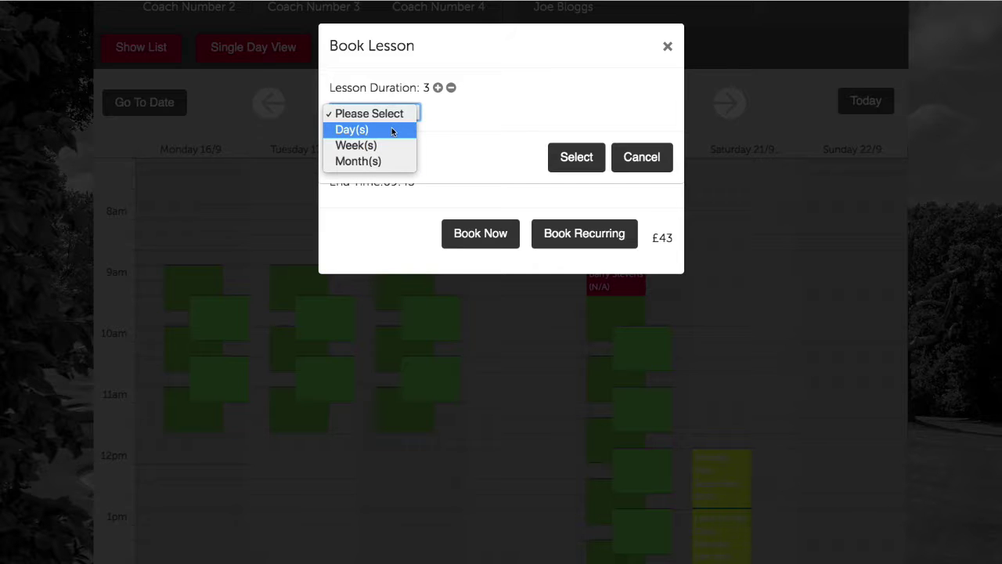
left_click(393, 131)
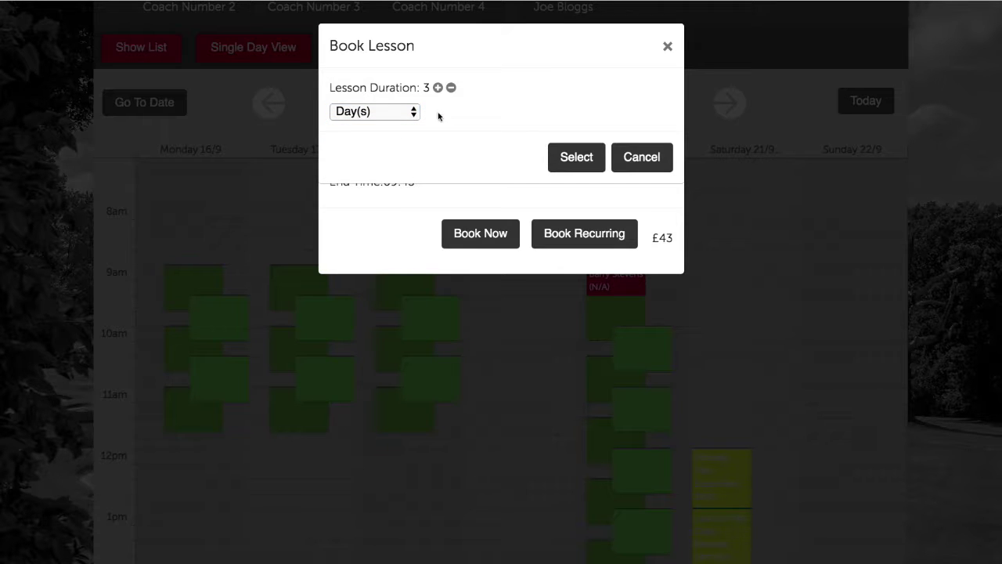
left_click(576, 157)
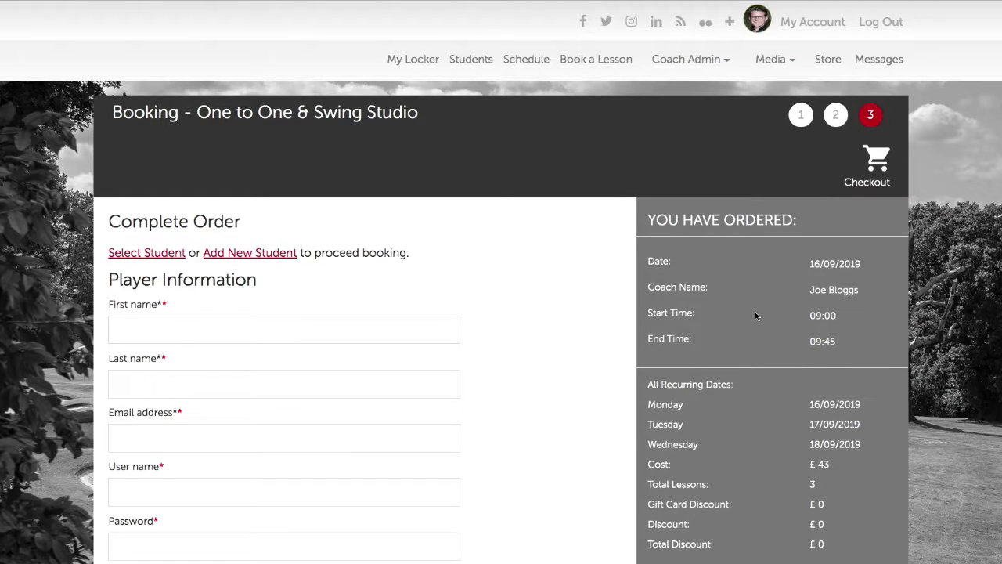
Assign the third existing student in the player list to the recurring booking.
scroll(760, 318, "up", 1)
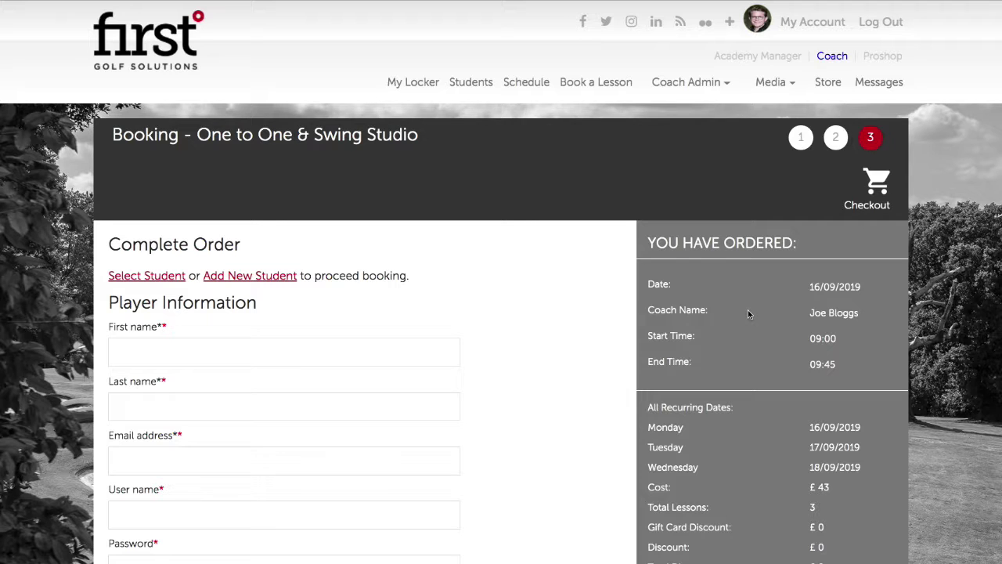
left_click(165, 276)
left_click(335, 179)
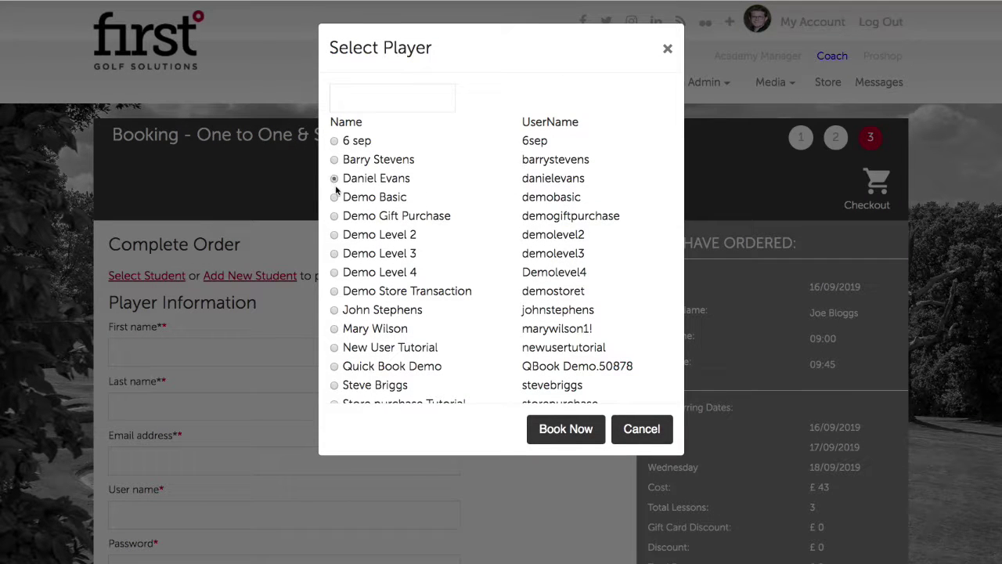
left_click(583, 430)
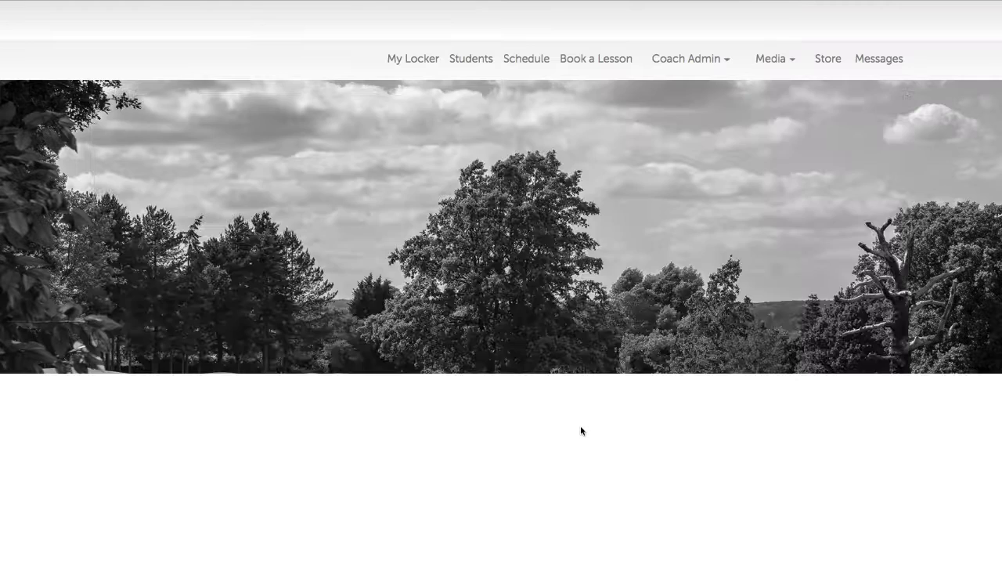
scroll(547, 426, "down", 5)
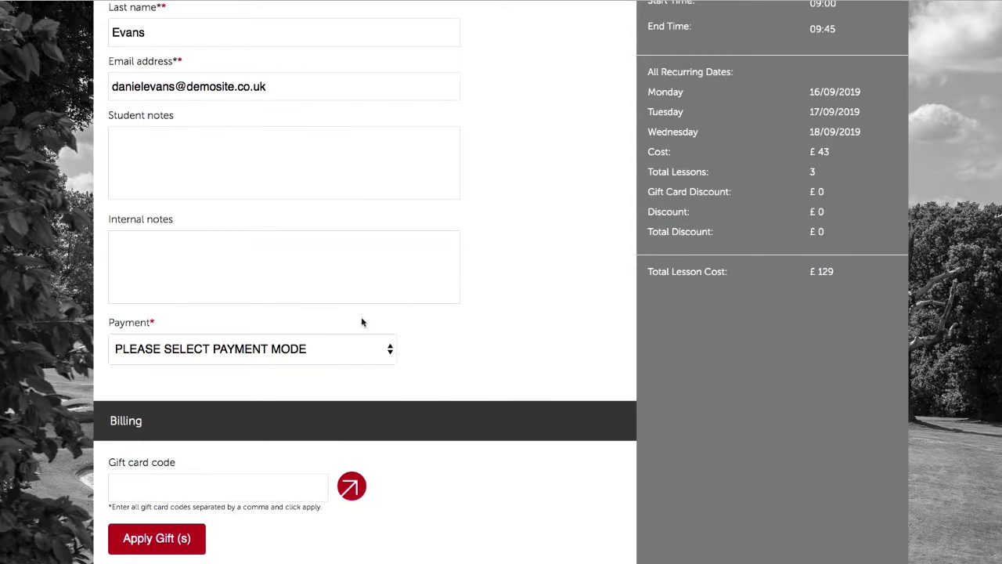
left_click(354, 348)
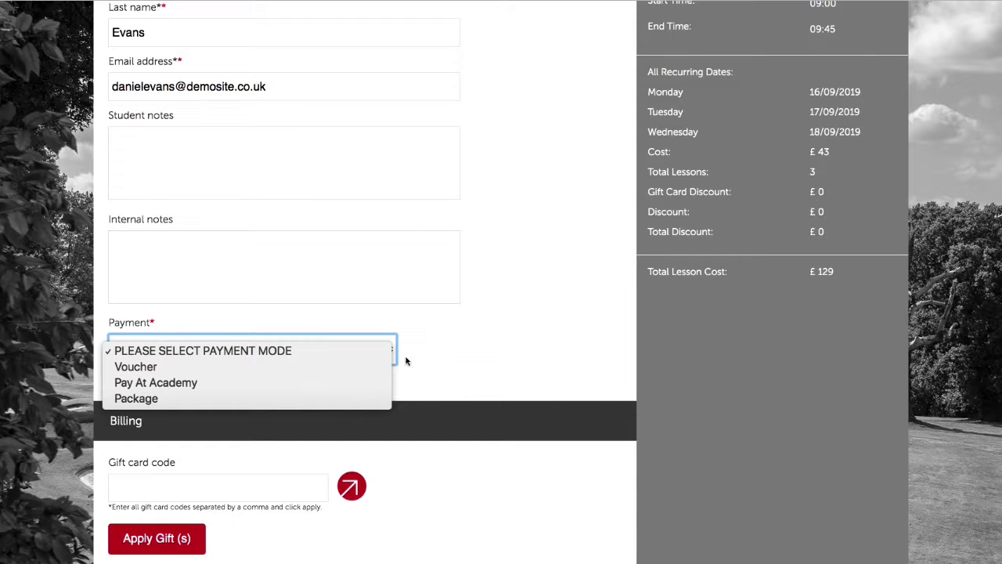
left_click(290, 398)
left_click(670, 146)
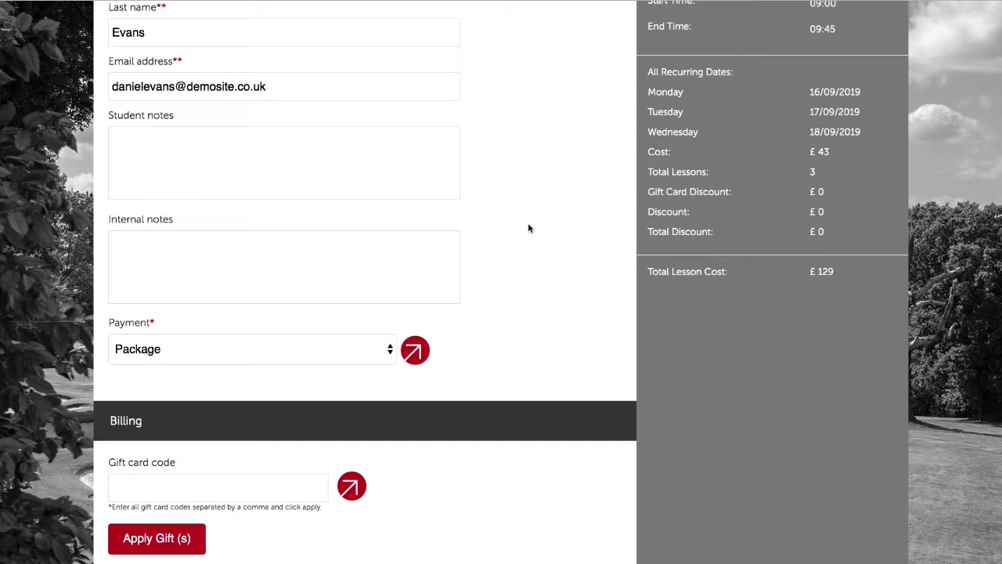
Set the payment mode to Pay At Academy and book the recurring lessons.
left_click(331, 352)
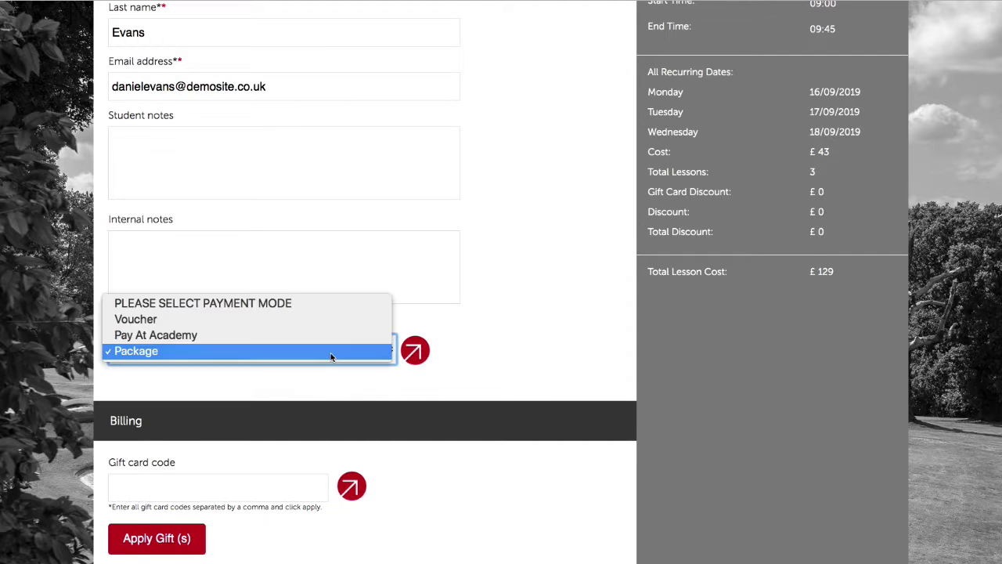
left_click(338, 335)
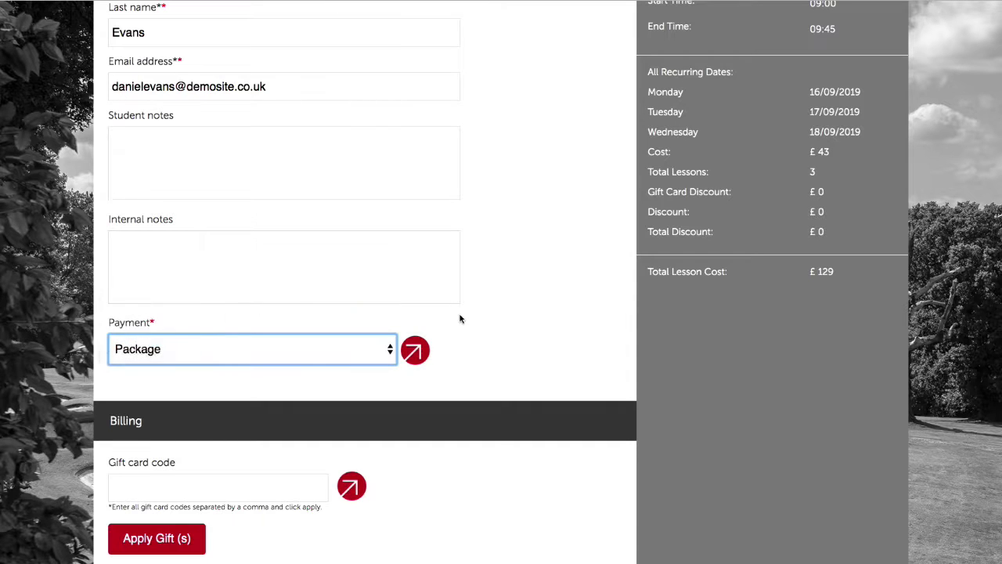
scroll(809, 174, "up", 3)
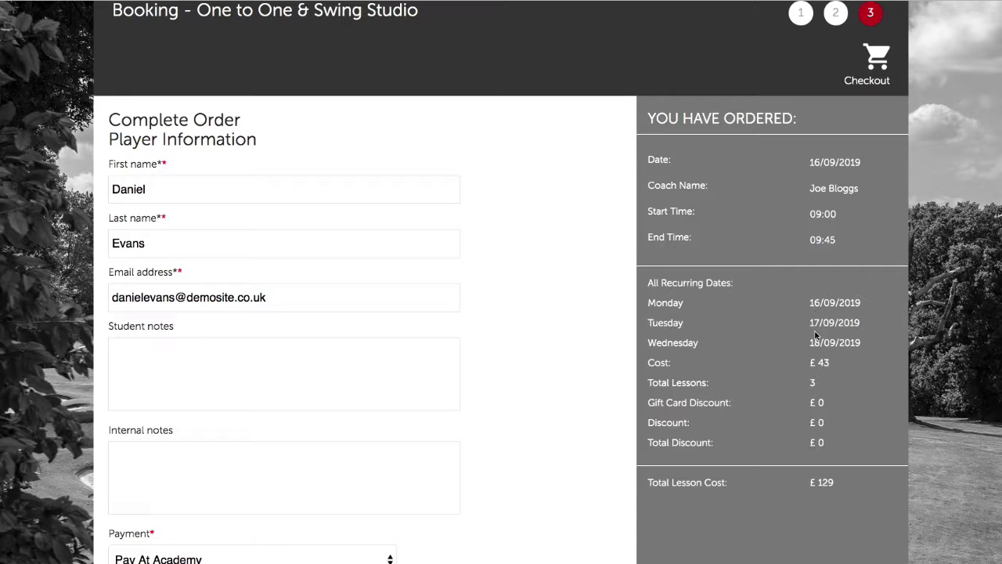
scroll(572, 339, "down", 7)
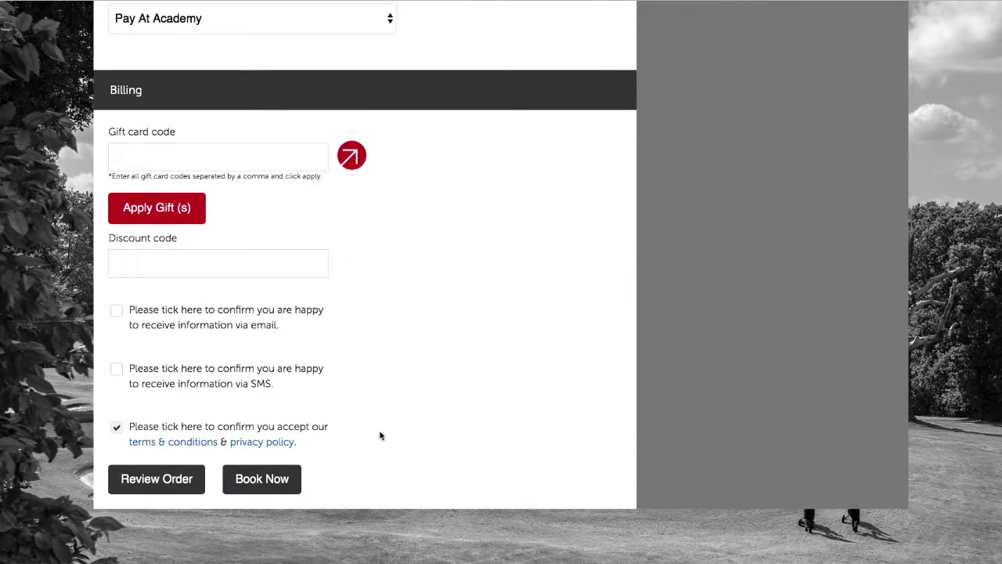
left_click(297, 475)
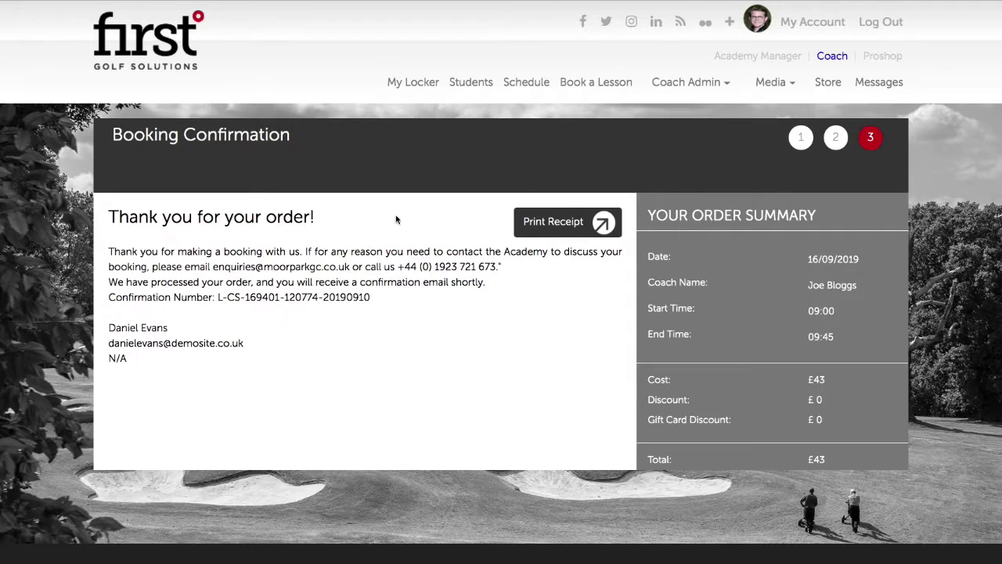
Check the new bookings in the coach schedule for Sep 16 — 22 2019 and open the Monday 9am lesson's details.
scroll(389, 325, "down", 10)
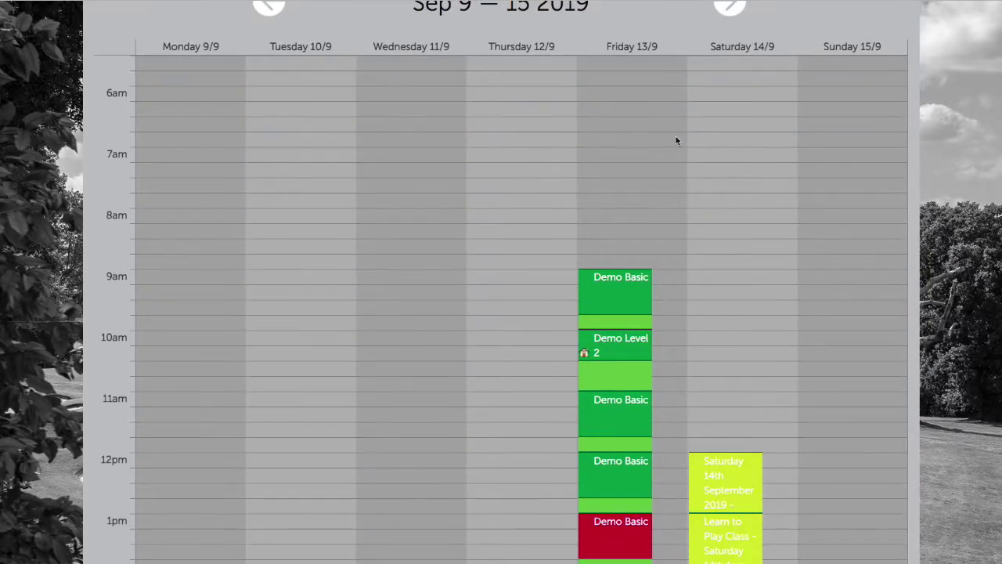
scroll(677, 141, "up", 1)
left_click(729, 78)
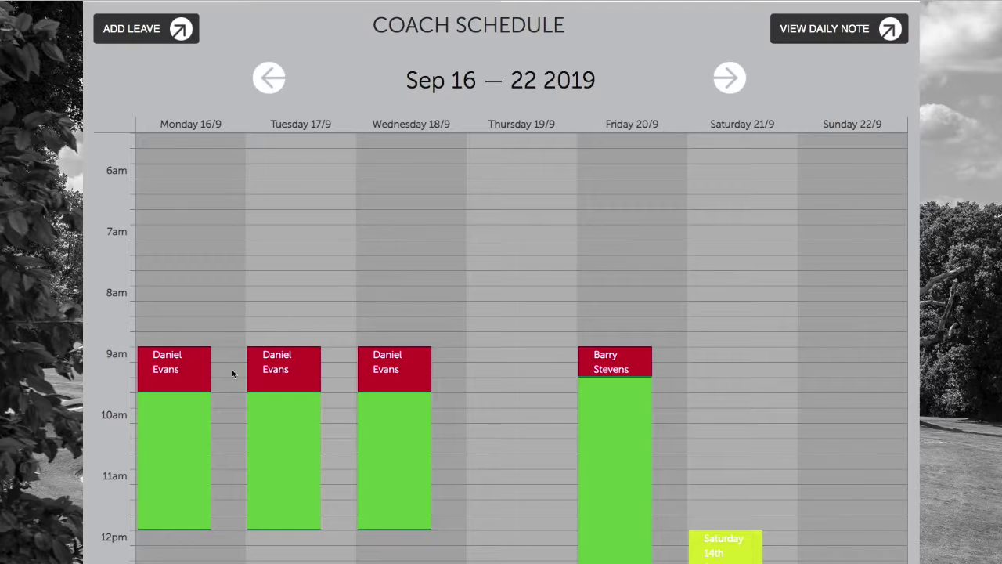
left_click(185, 377)
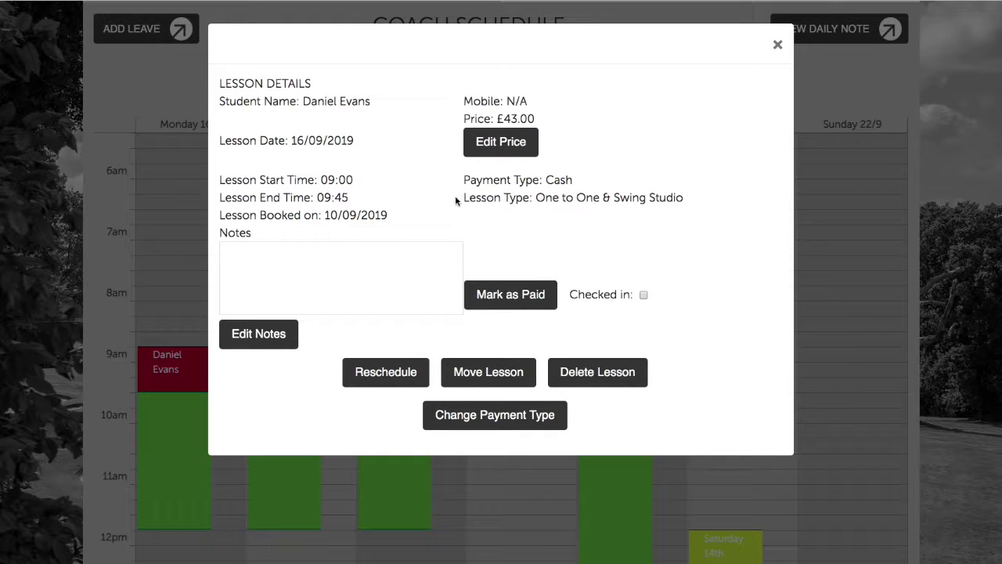